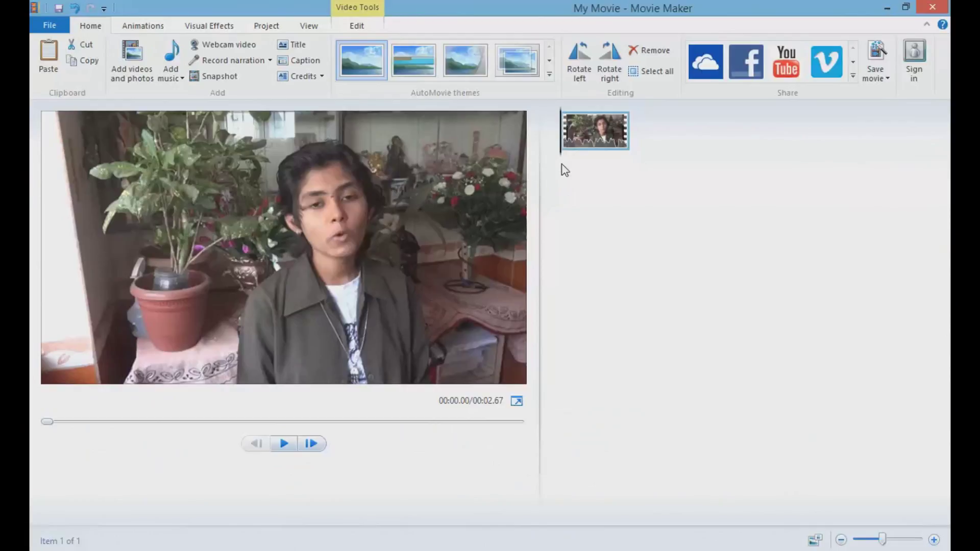
# - Preview the clip, rewind it, and bring up the clip's Video volume control
pyautogui.press('space')
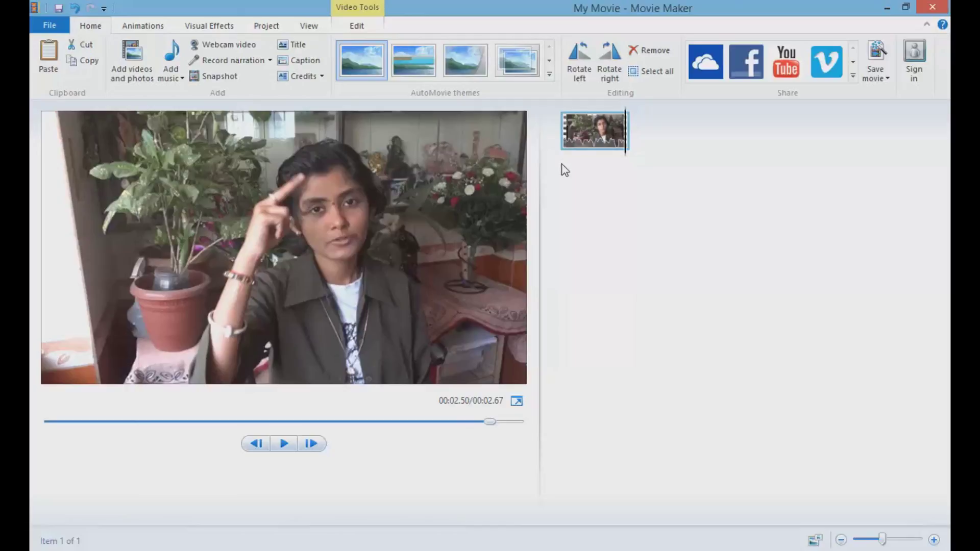
pyautogui.click(572, 136)
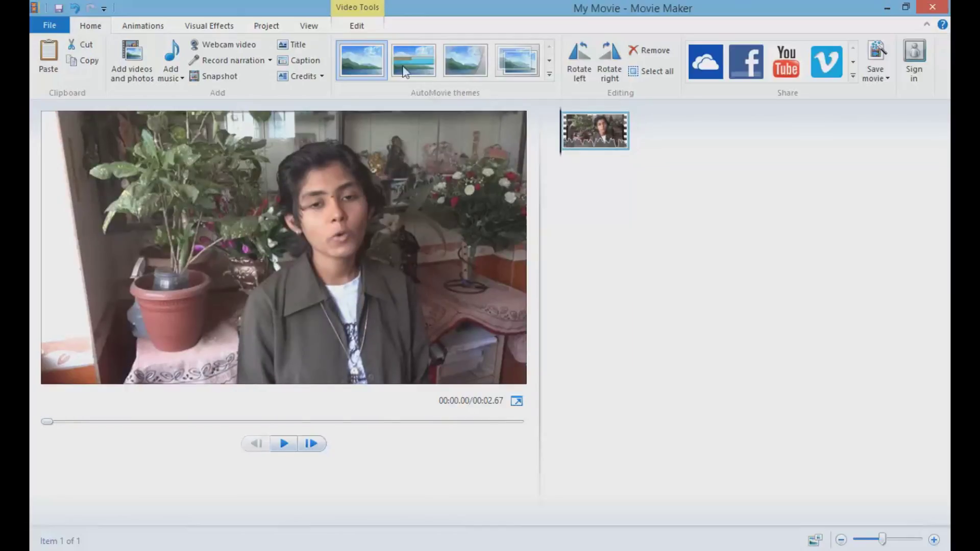
pyautogui.click(358, 26)
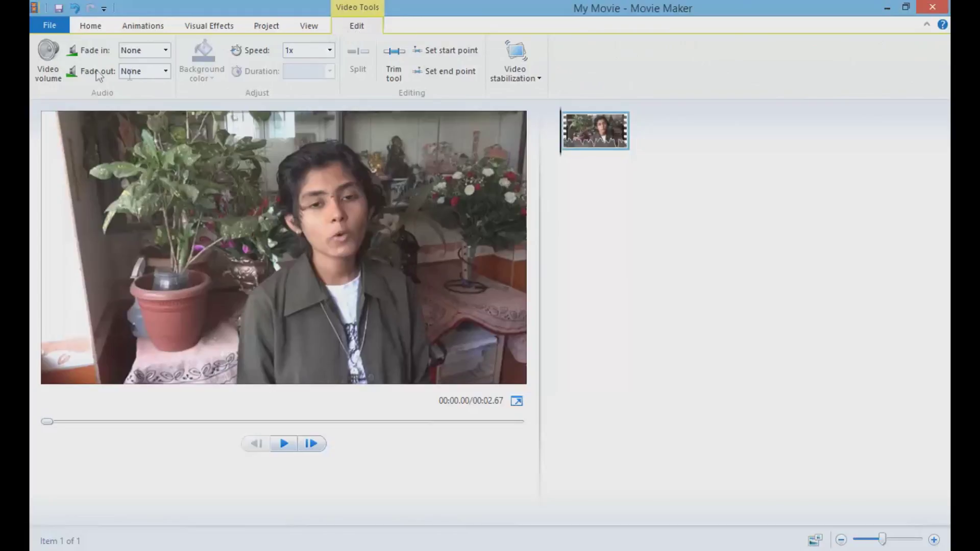
pyautogui.click(48, 62)
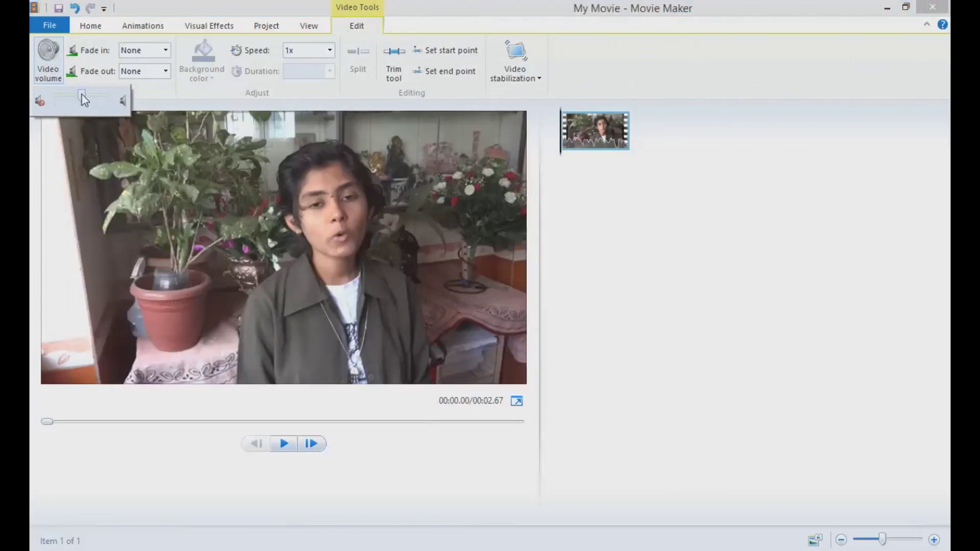
# - Set the clip's video volume fully to silent and play it back to confirm the mute
pyautogui.moveTo(83, 98); pyautogui.dragTo(64, 98)
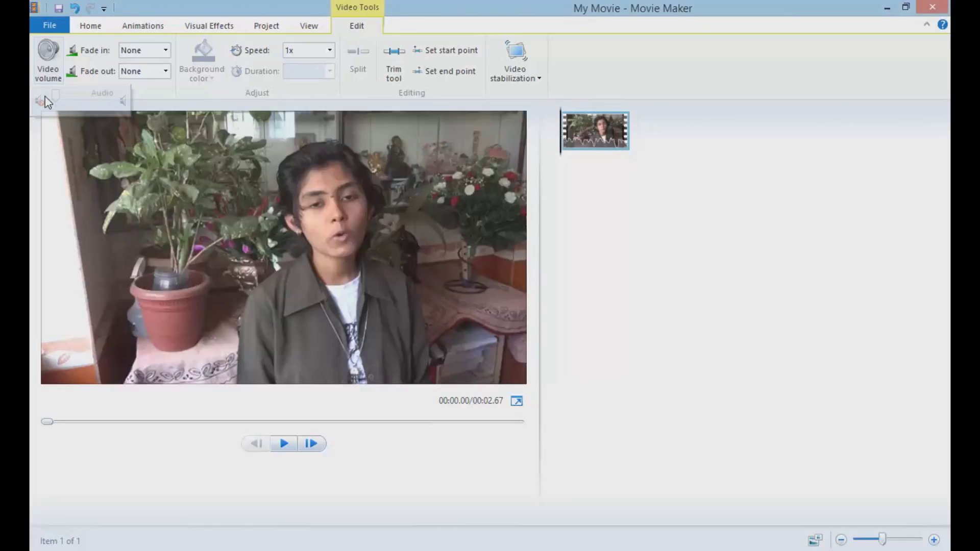
pyautogui.click(547, 170)
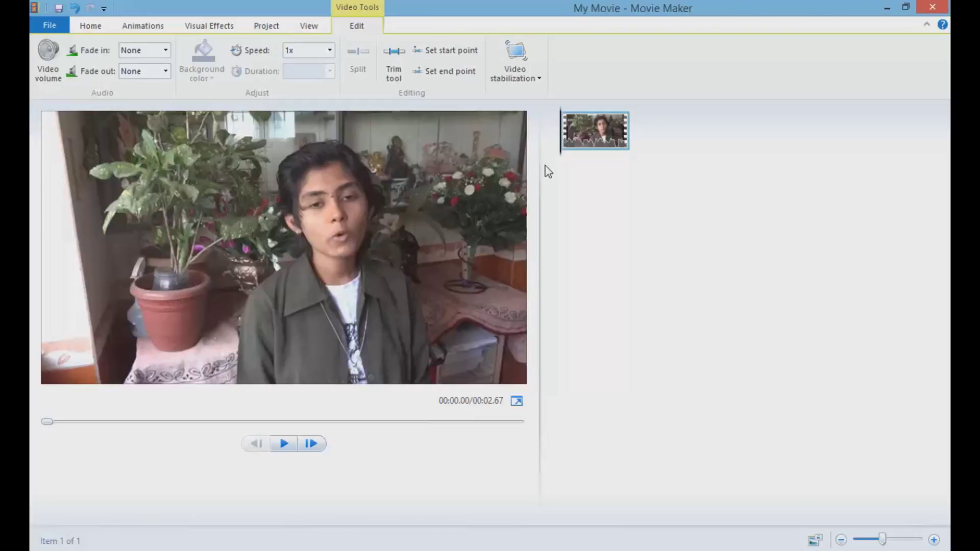
pyautogui.press('space')
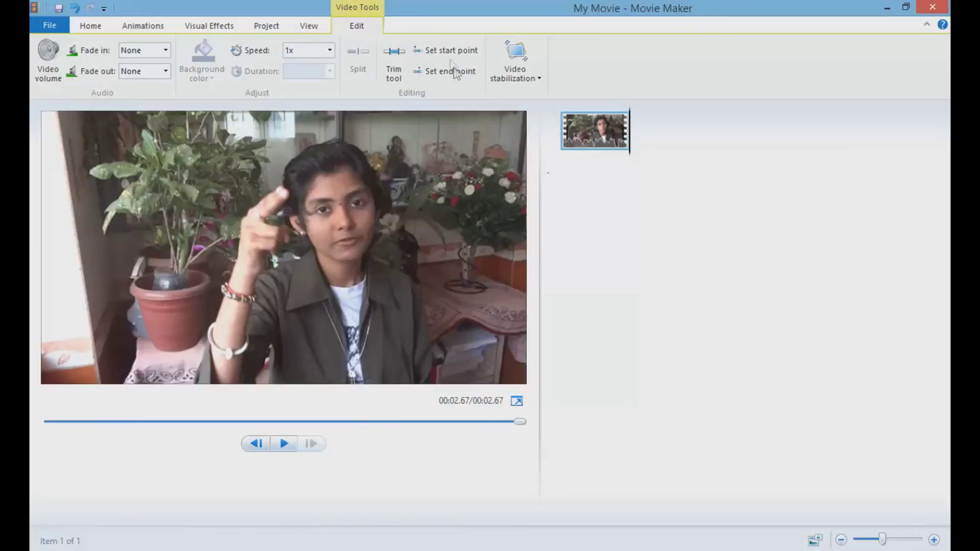
pyautogui.click(91, 25)
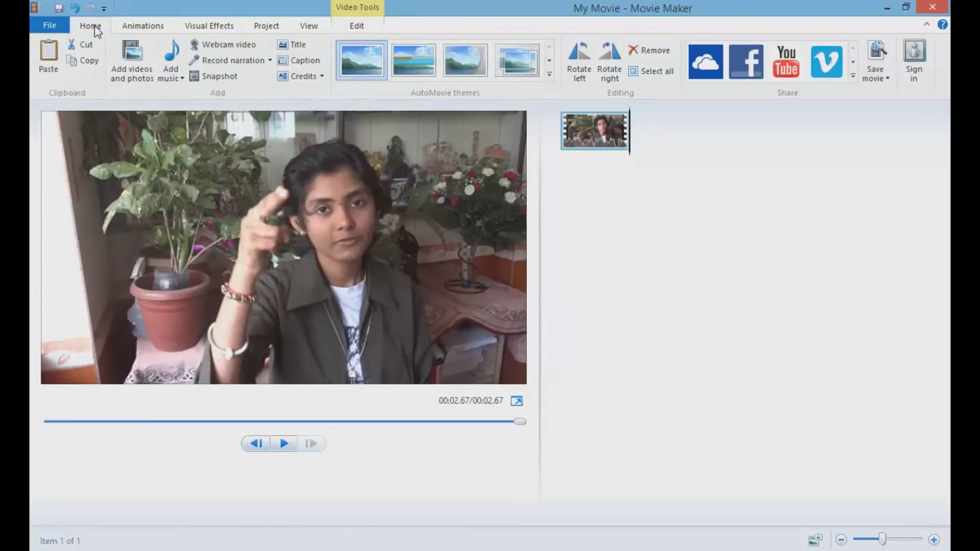
# - Record a roughly 4.6-second spoken narration over the clip and stop to reach the Save Narration dialog
pyautogui.click(222, 60)
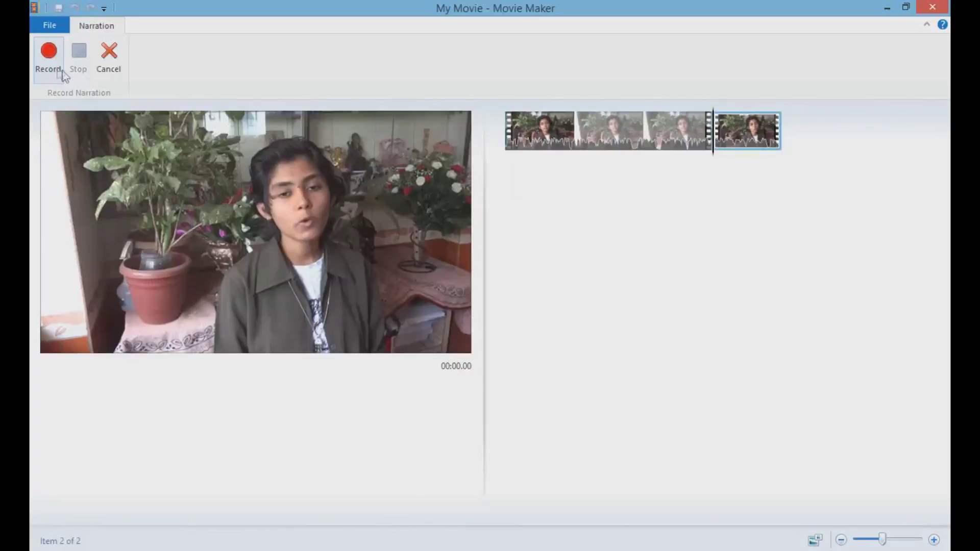
pyautogui.click(48, 58)
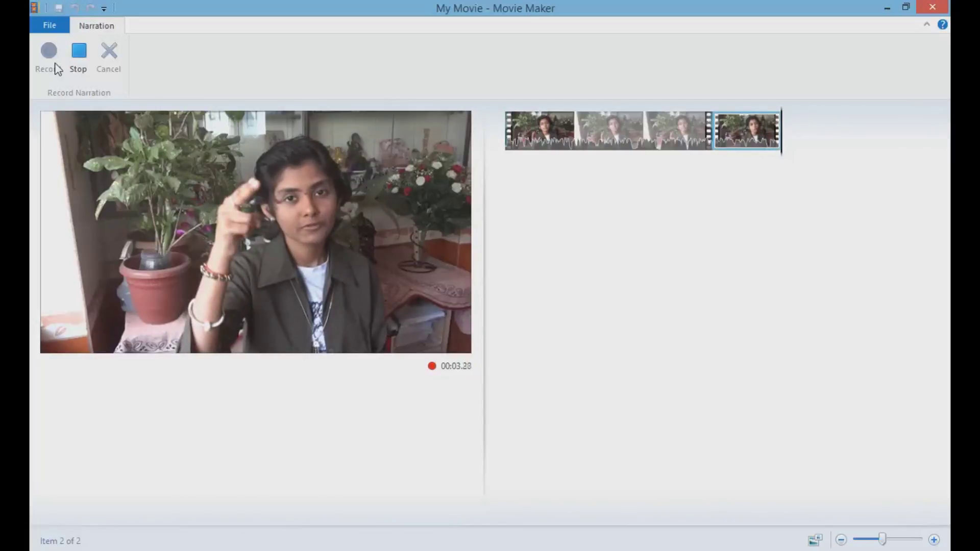
pyautogui.click(79, 58)
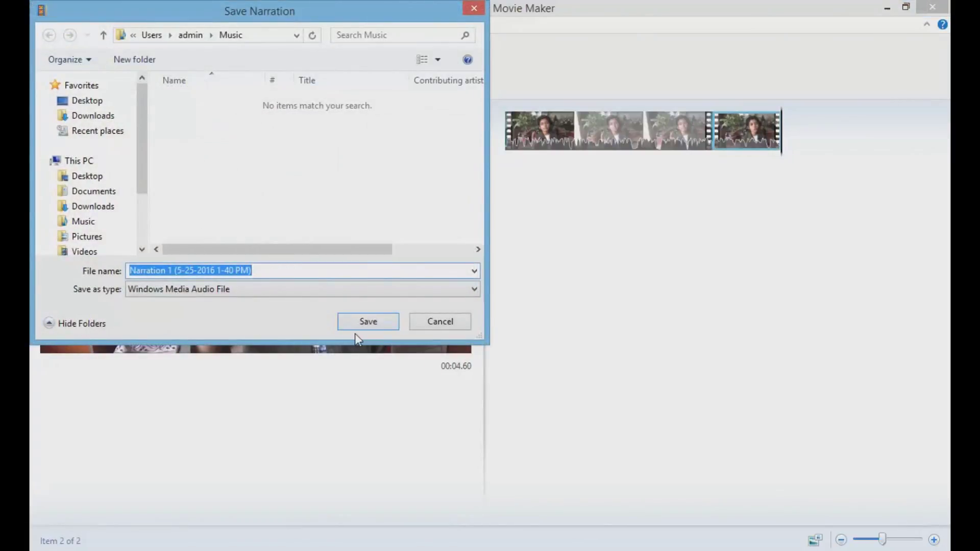
# - Save the narration into the project under the clip and play the movie with it
pyautogui.click(367, 321)
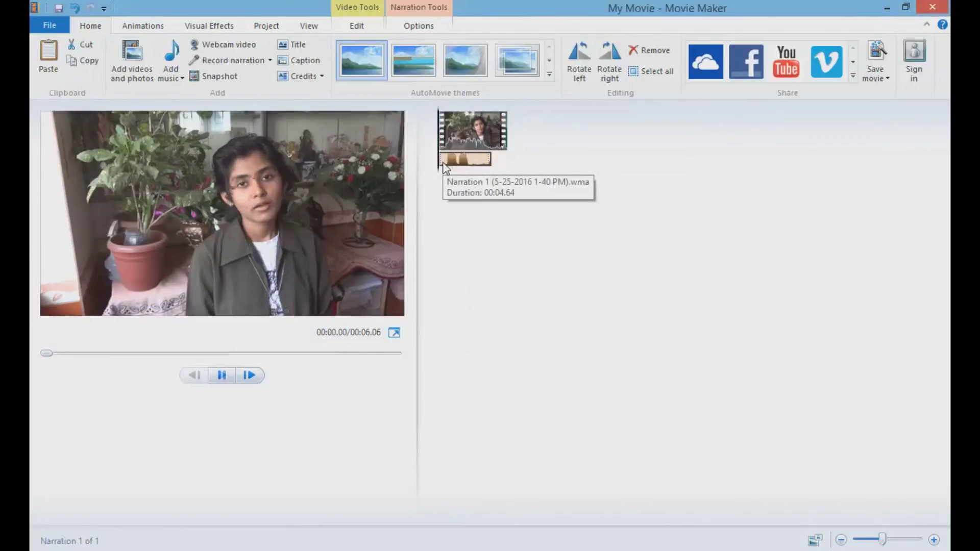
pyautogui.press('space')
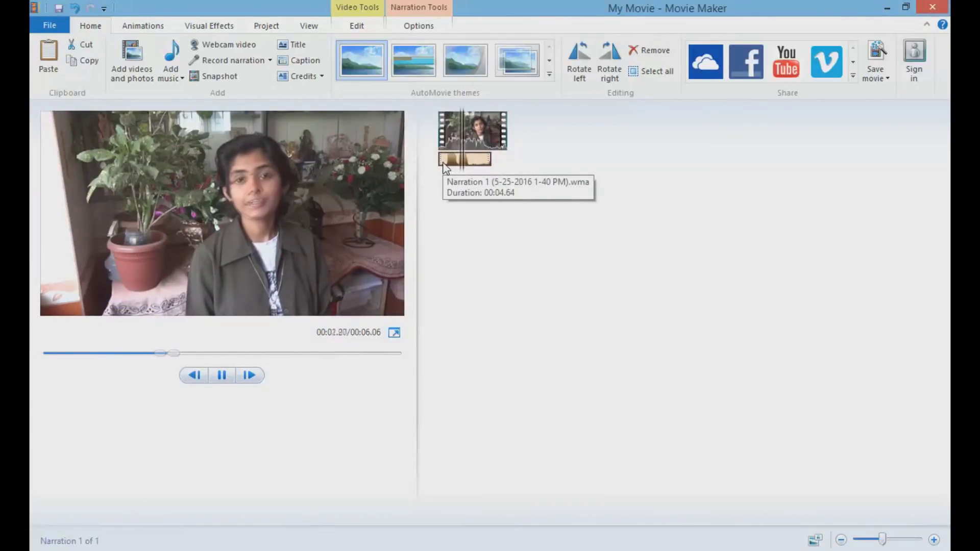
pyautogui.press('space')
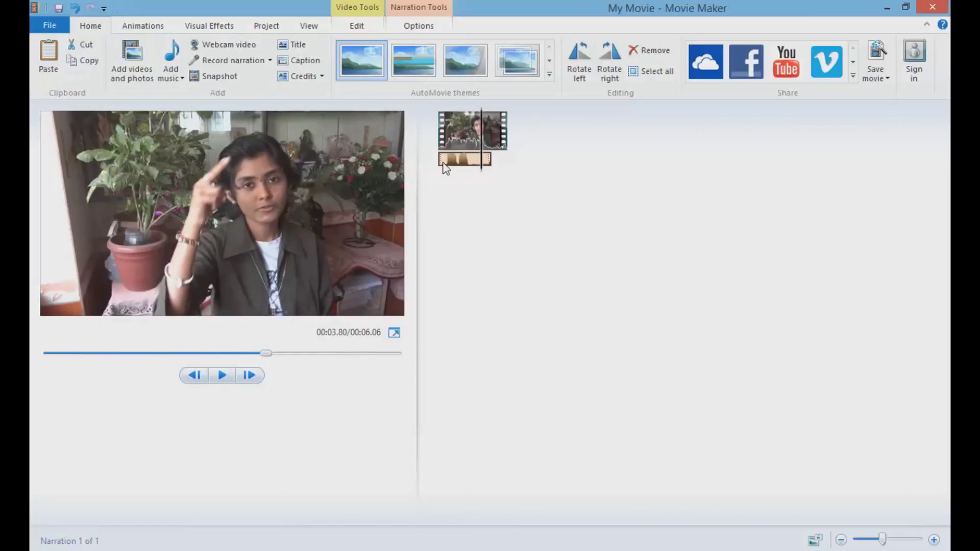
# - Shift the narration bar right so it starts partway into the clip and preview the timing
pyautogui.moveTo(444, 167); pyautogui.dragTo(462, 169)
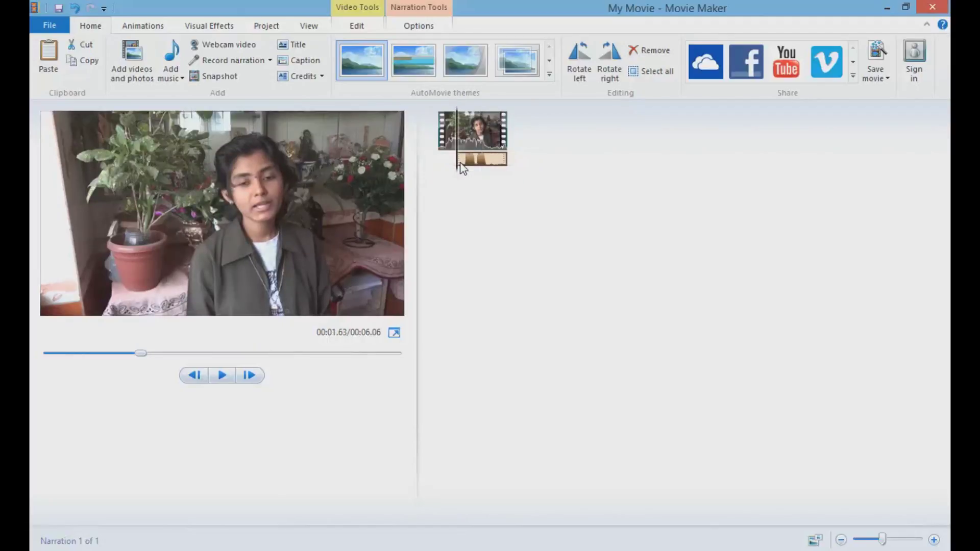
pyautogui.press('space')
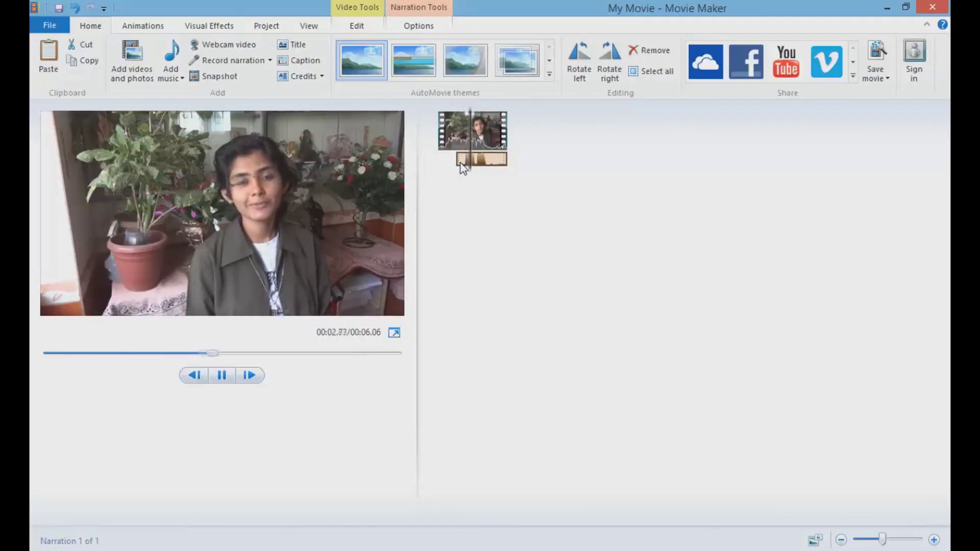
pyautogui.press('space')
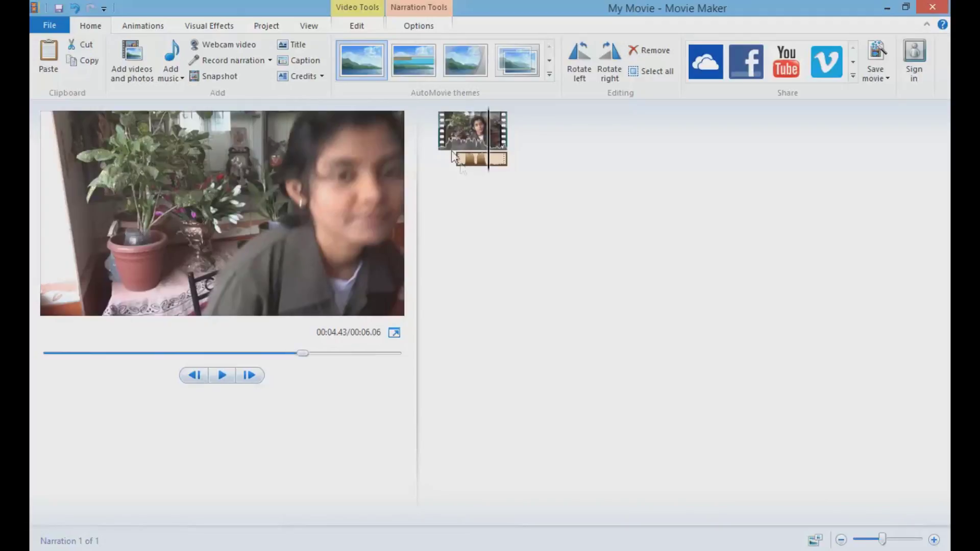
# - Select the narration track and lower its Narration volume slider
pyautogui.click(466, 146)
pyautogui.click(469, 159)
pyautogui.click(420, 26)
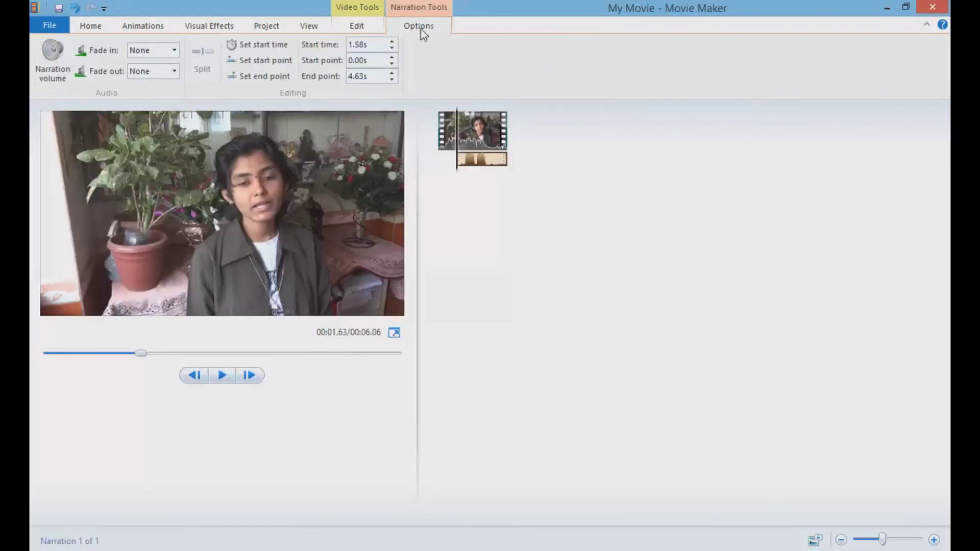
pyautogui.click(52, 60)
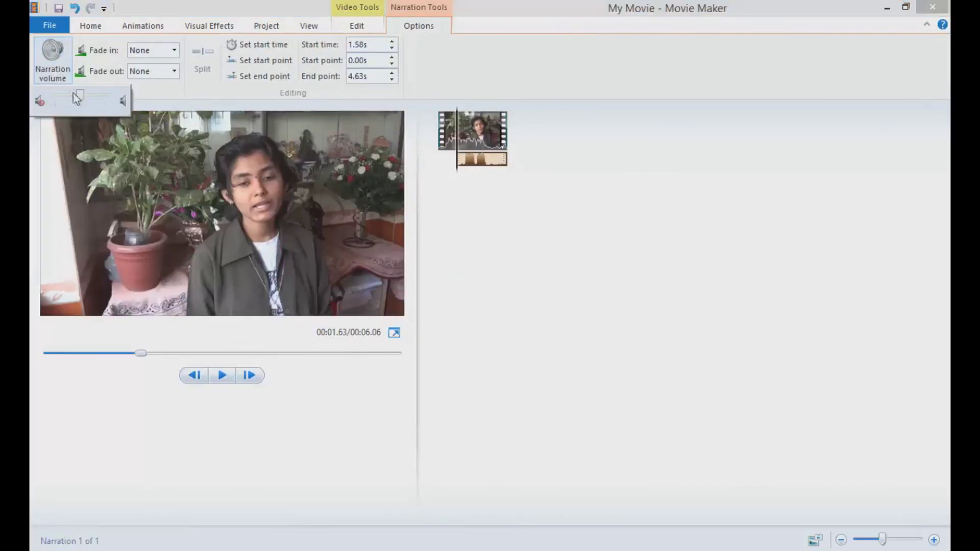
pyautogui.moveTo(80, 95); pyautogui.dragTo(68, 95)
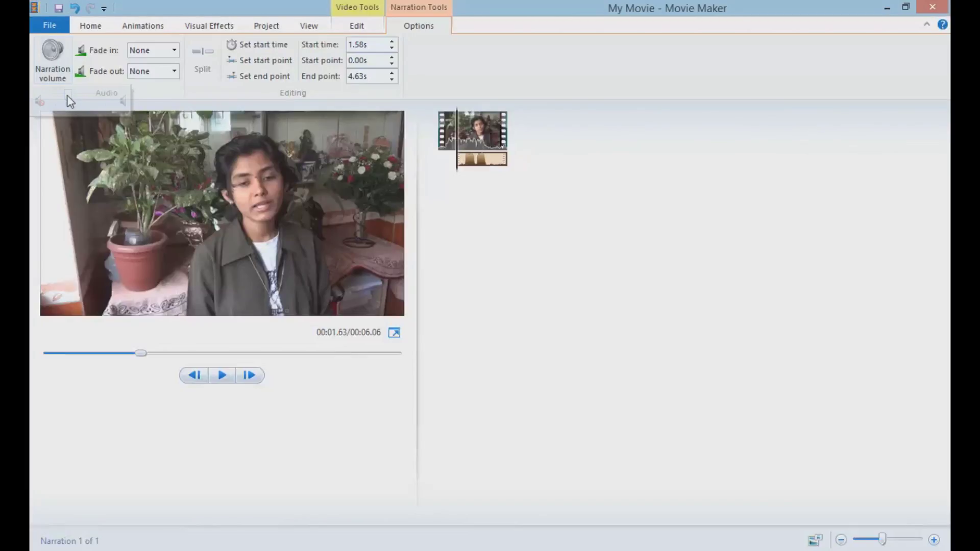
pyautogui.click(343, 193)
# - Play the clip to about five seconds to hear the mix, then return to the project commands
pyautogui.press('space')
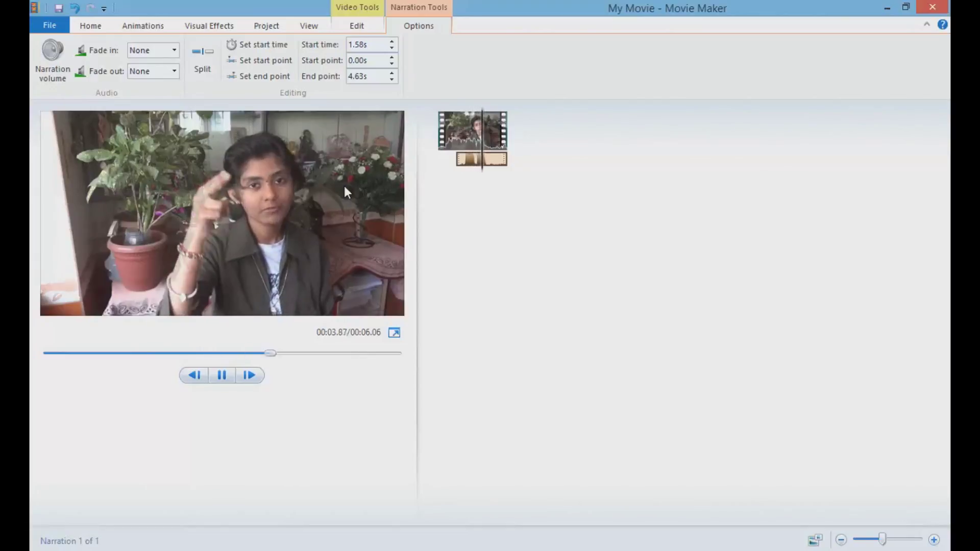
pyautogui.press('space')
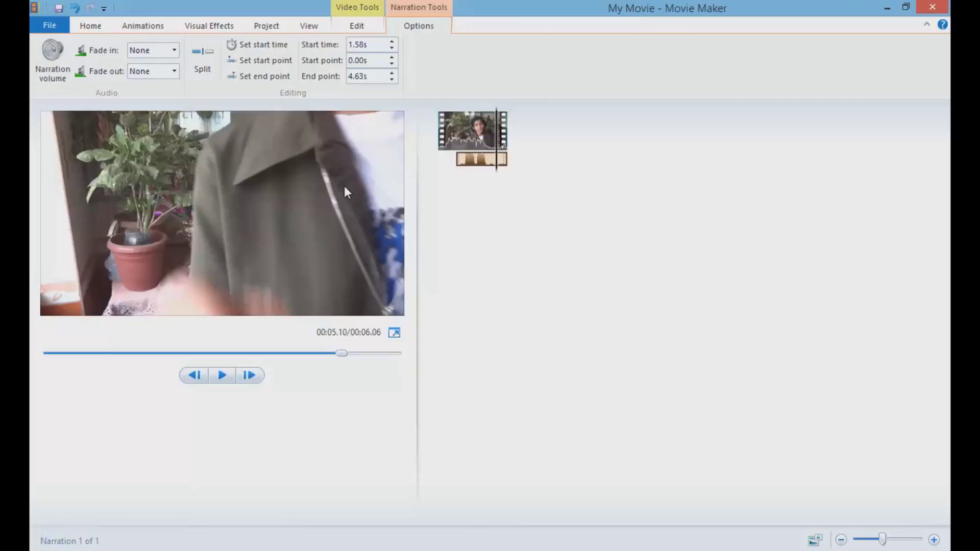
pyautogui.click(443, 137)
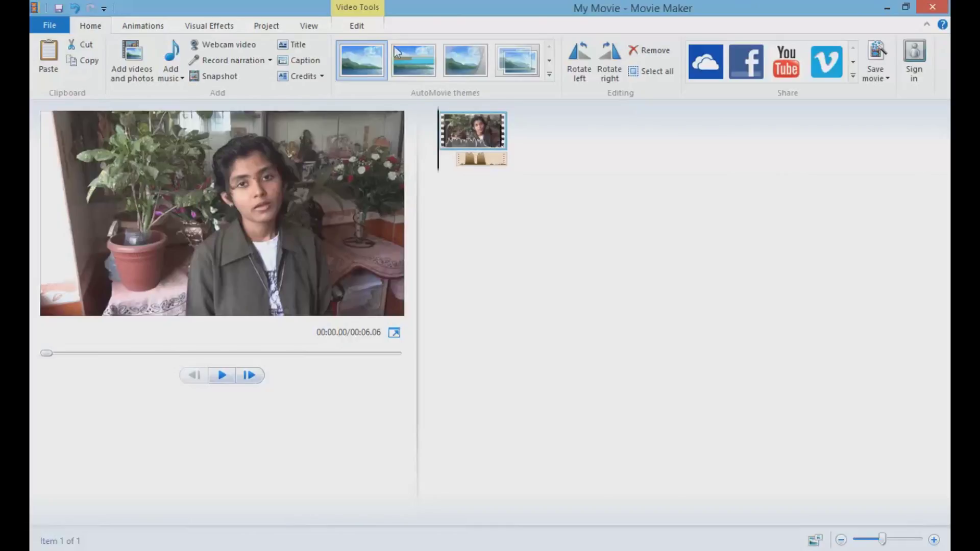
pyautogui.click(357, 25)
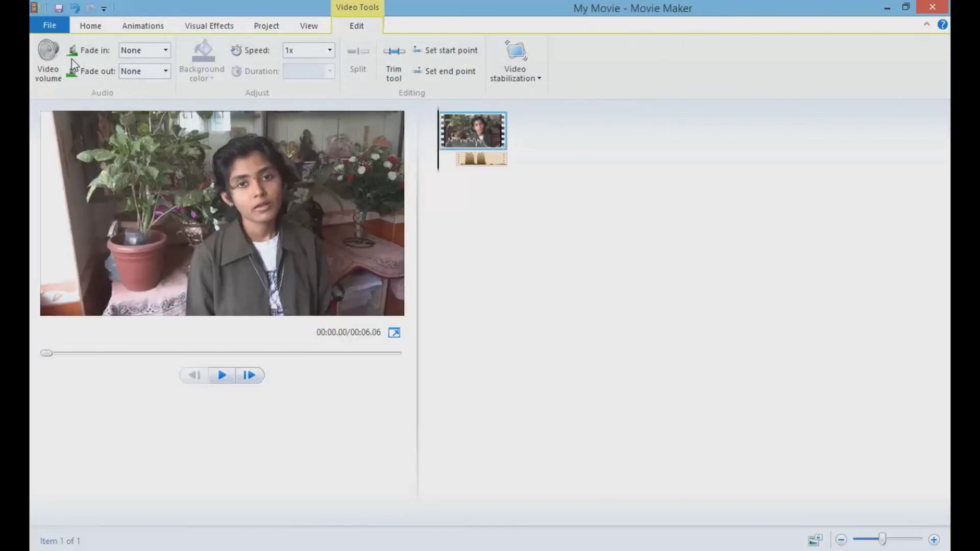
pyautogui.click(90, 26)
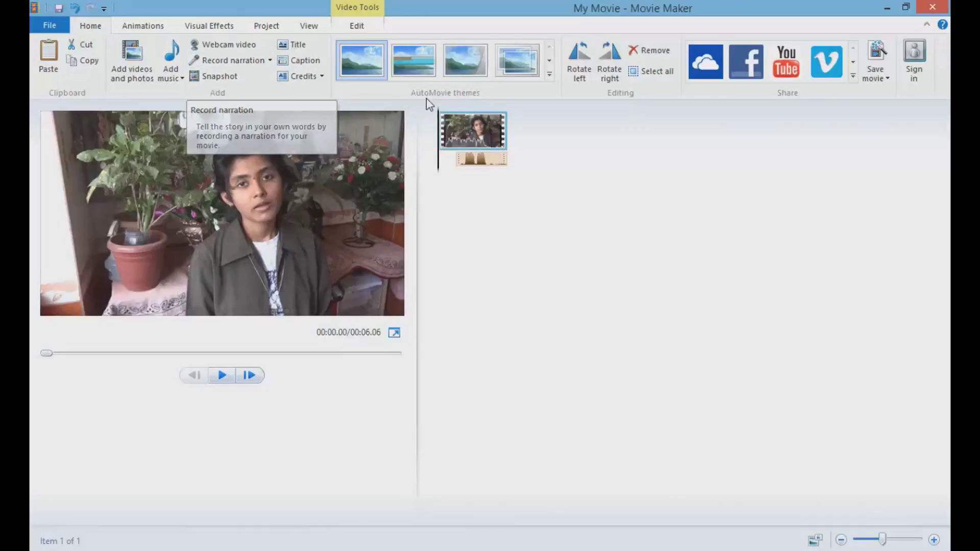
# - Play and pause the clip to land on the frame at 00:02.67, stepping back one frame
pyautogui.press('space')
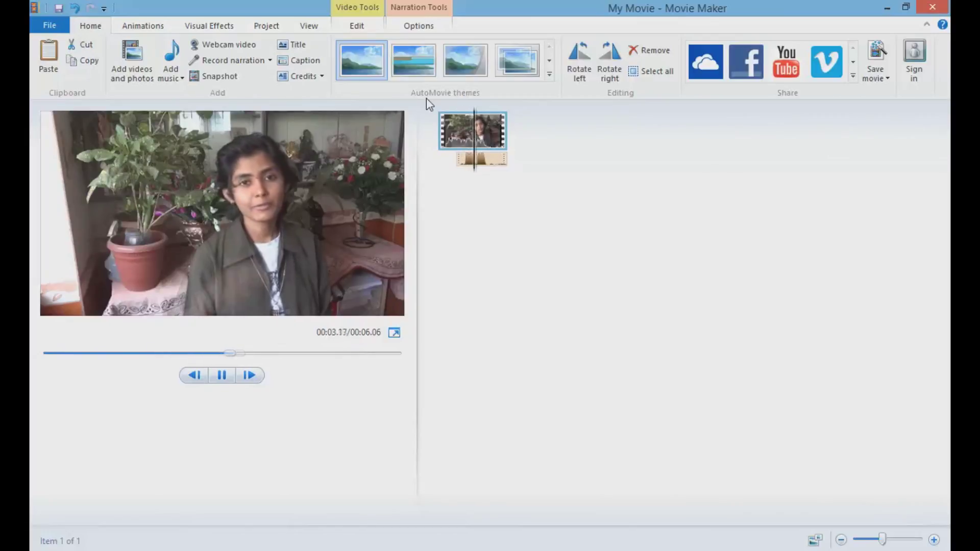
pyautogui.press('space')
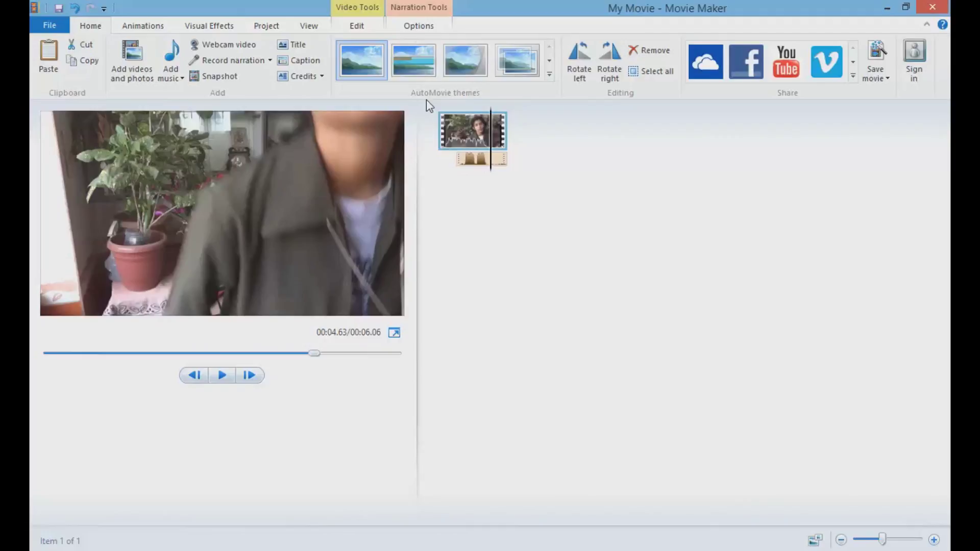
pyautogui.click(446, 119)
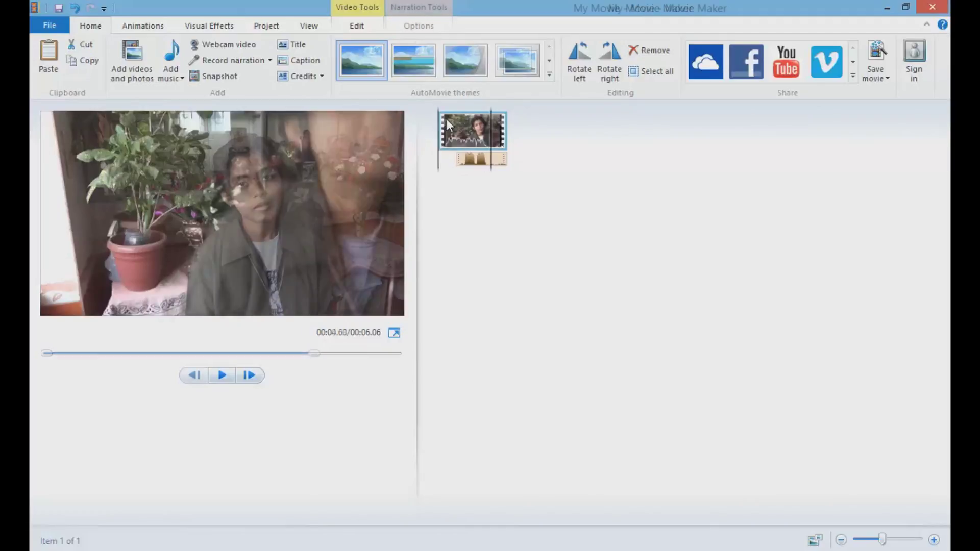
pyautogui.press('space')
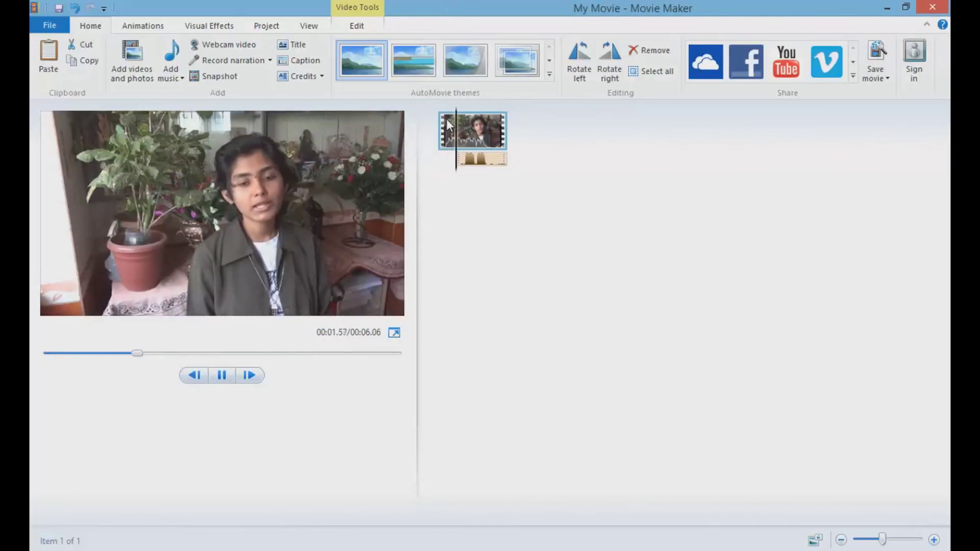
pyautogui.press('space')
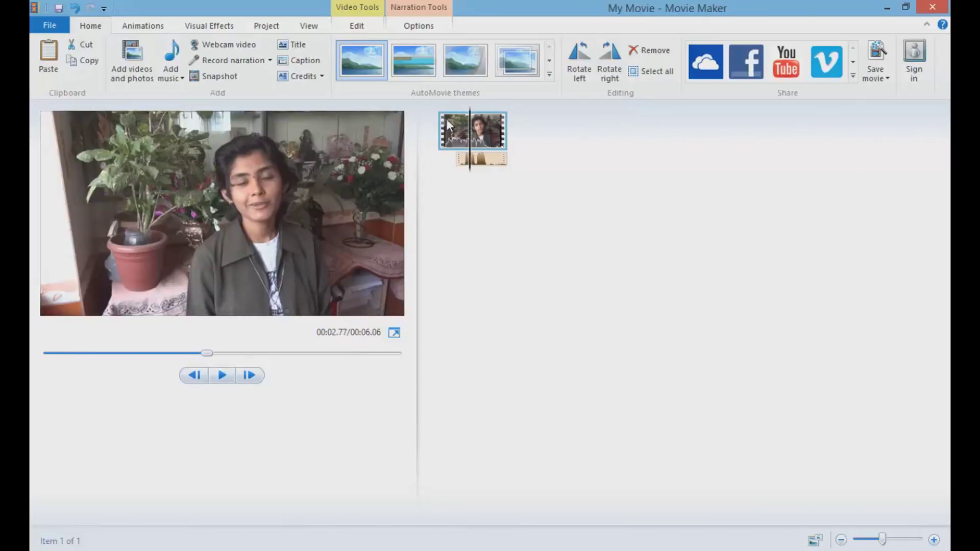
pyautogui.click(194, 375)
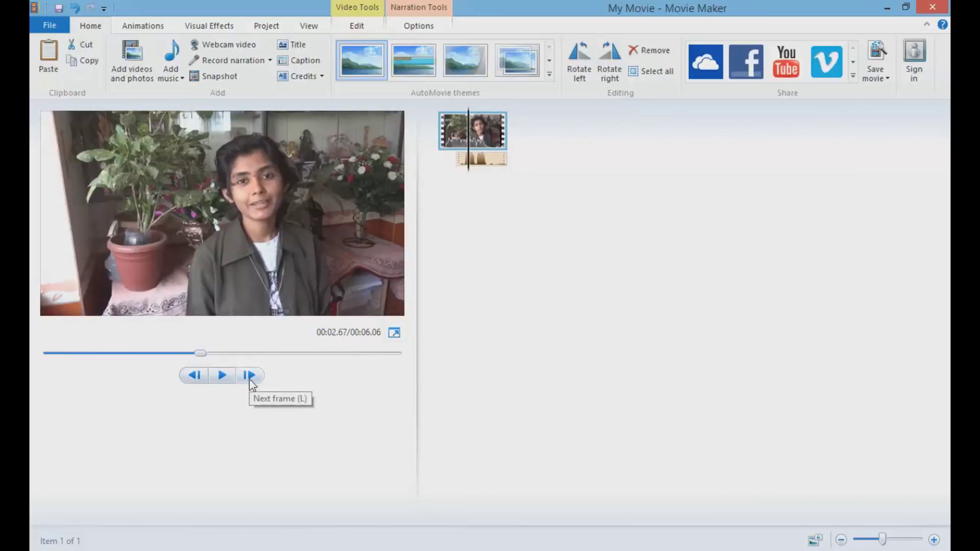
# - Enlarge the video preview area by moving the pane splitter right
pyautogui.moveTo(419, 312); pyautogui.dragTo(523, 327)
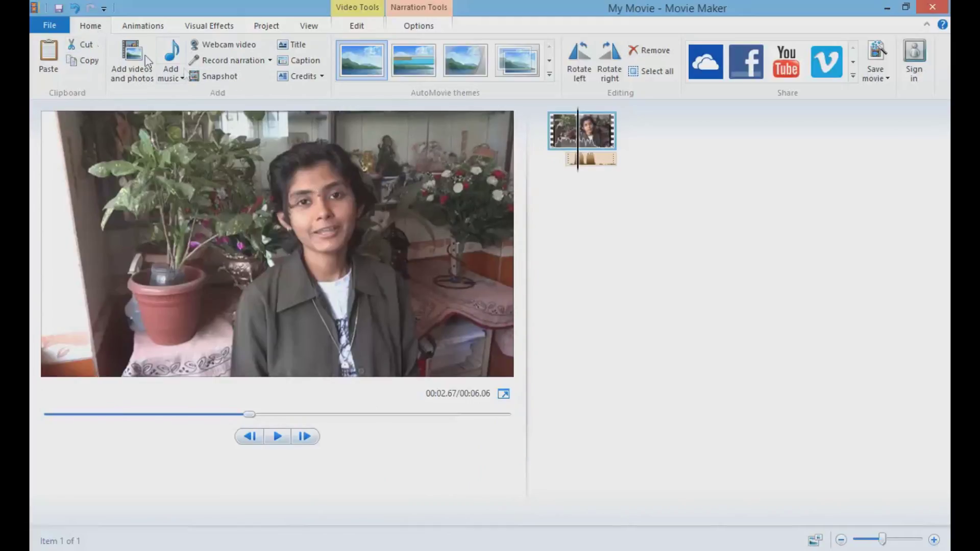
# - Save the paused frame as Snapshot 1 PNG, play through the new storyboard item and select it
pyautogui.click(216, 80)
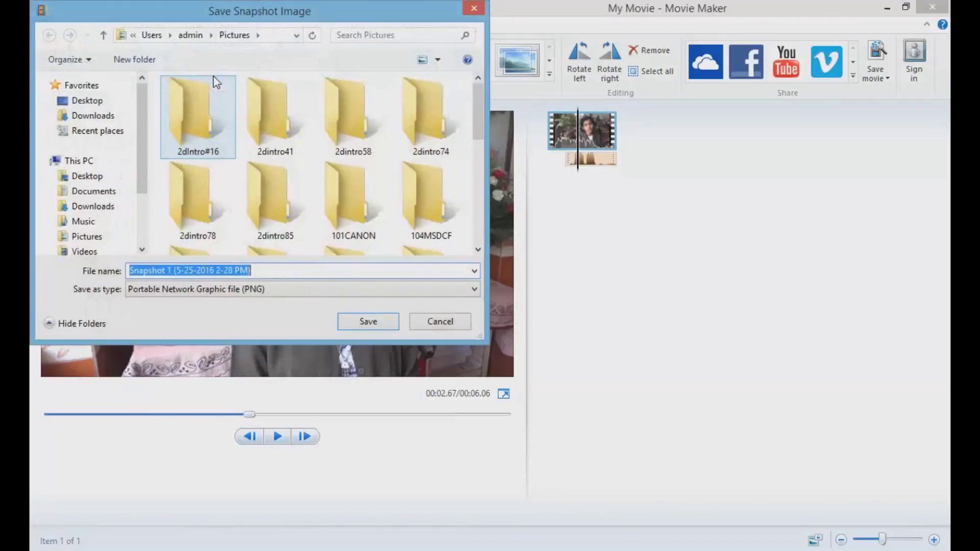
pyautogui.click(368, 321)
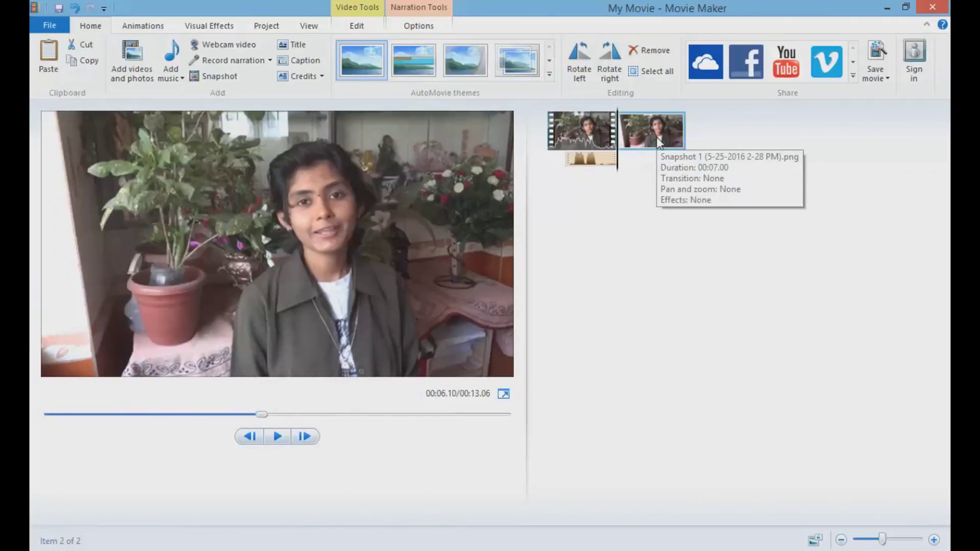
pyautogui.press('space')
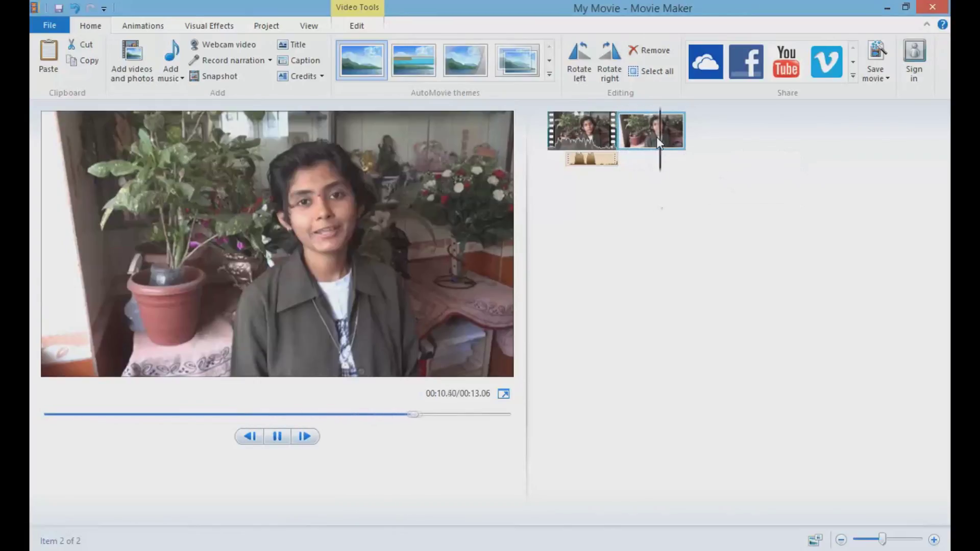
pyautogui.press('space')
pyautogui.click(659, 142)
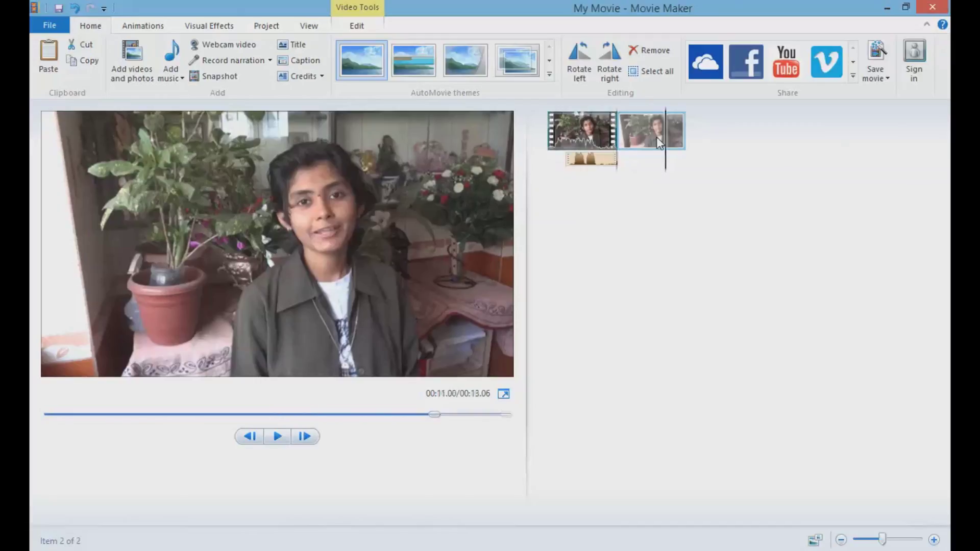
# - Delete the snapshot item from the movie, leaving the saved PNG open in Windows Photo Viewer
pyautogui.press('Delete')
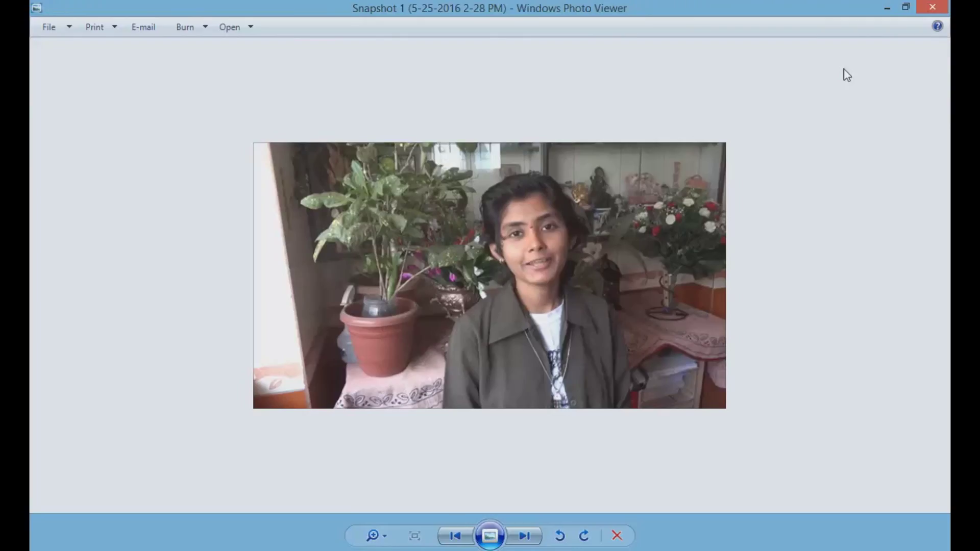